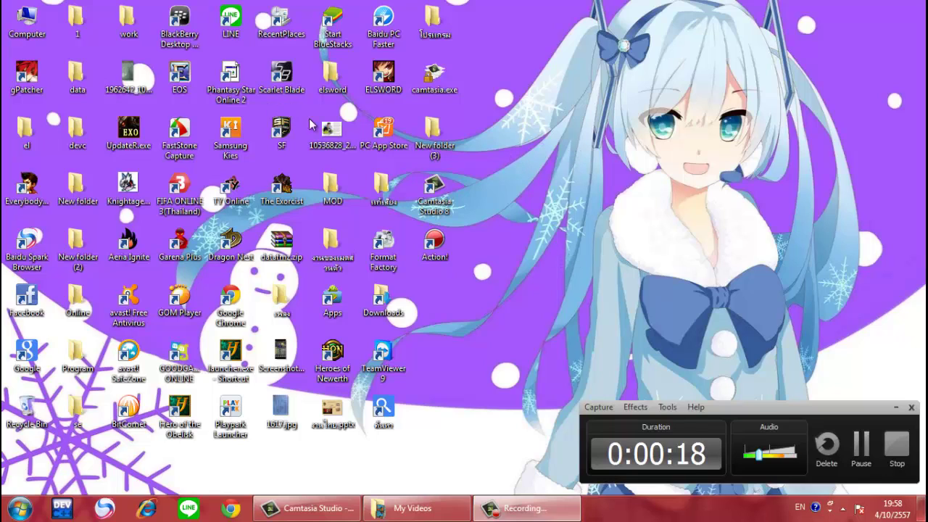
# Step: Open the BGM folder inside elsword\ELSWORD\data on drive D:
pyautogui.doubleClick(23, 22)
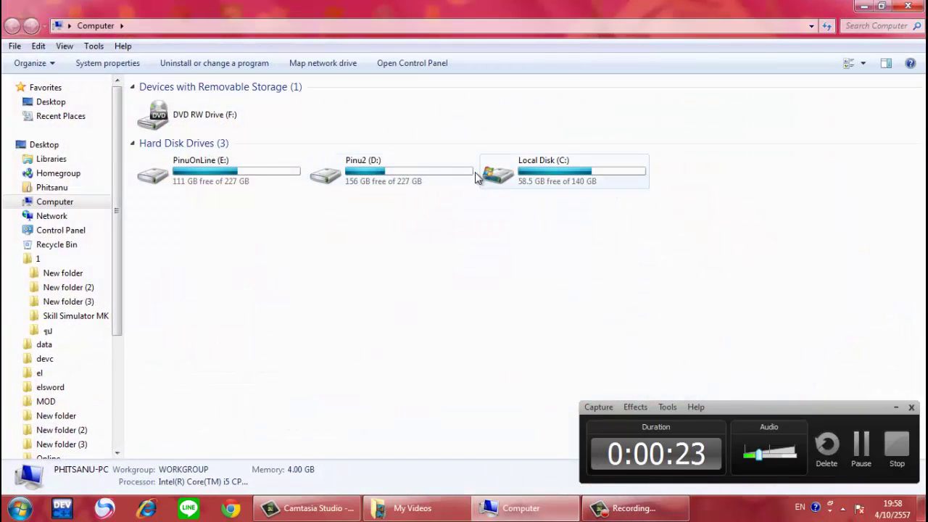
pyautogui.click(377, 171)
pyautogui.doubleClick(378, 172)
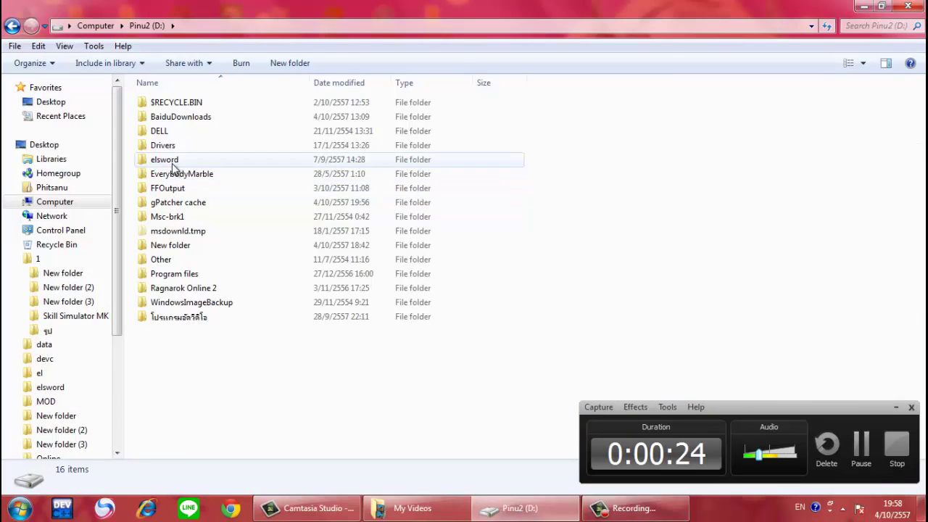
pyautogui.click(171, 161)
pyautogui.doubleClick(173, 166)
pyautogui.doubleClick(235, 202)
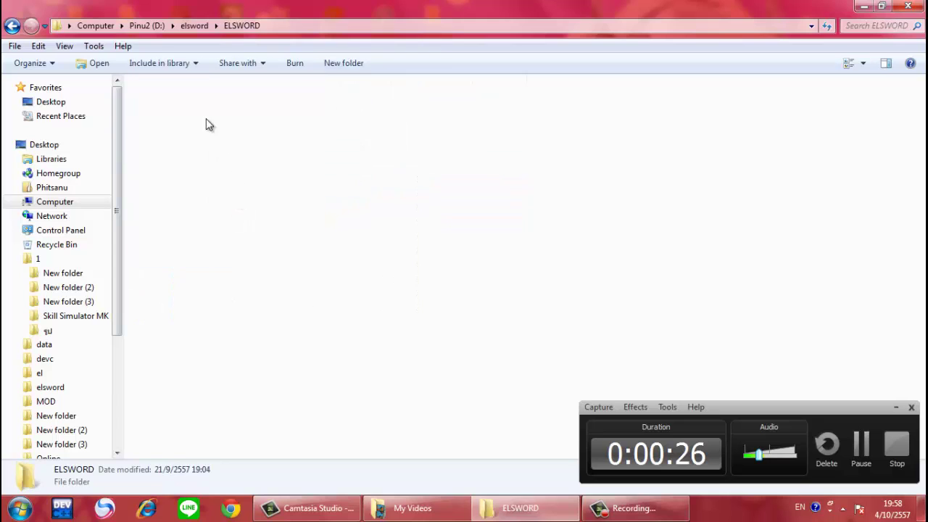
pyautogui.click(522, 97)
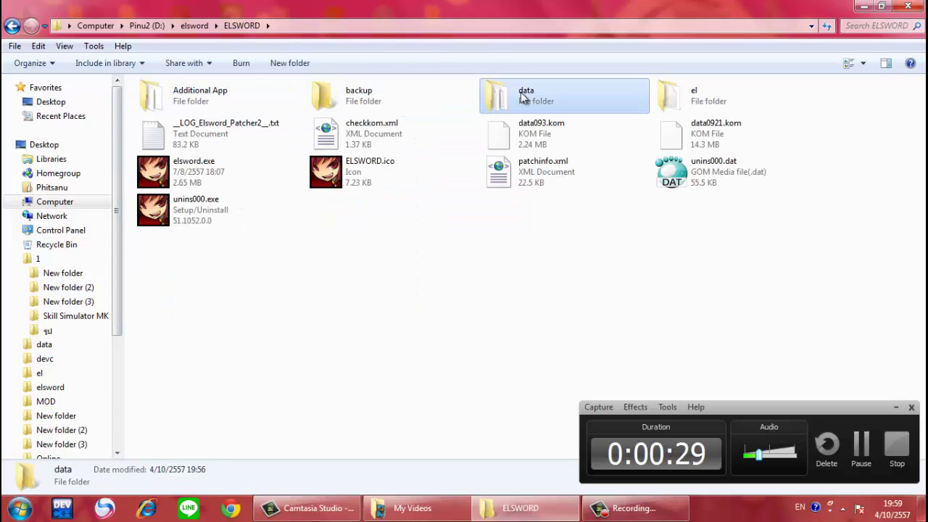
pyautogui.doubleClick(521, 92)
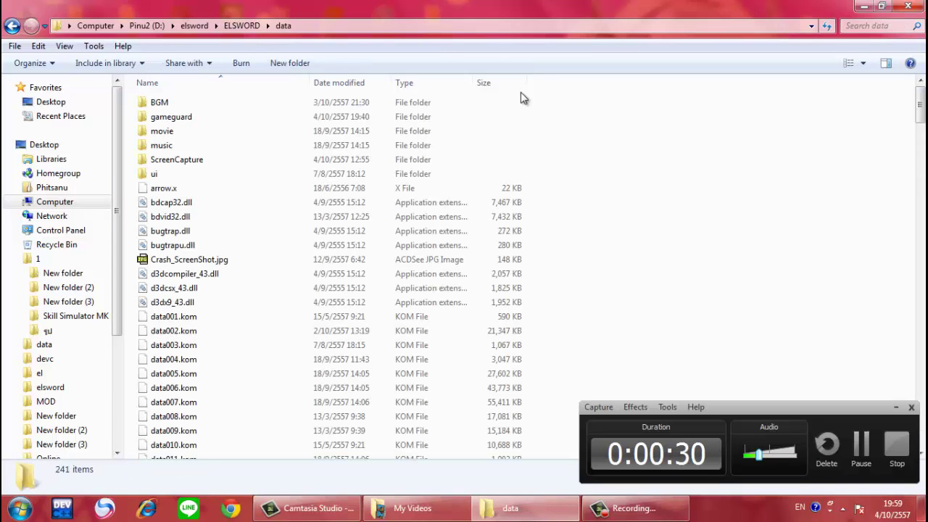
pyautogui.doubleClick(171, 105)
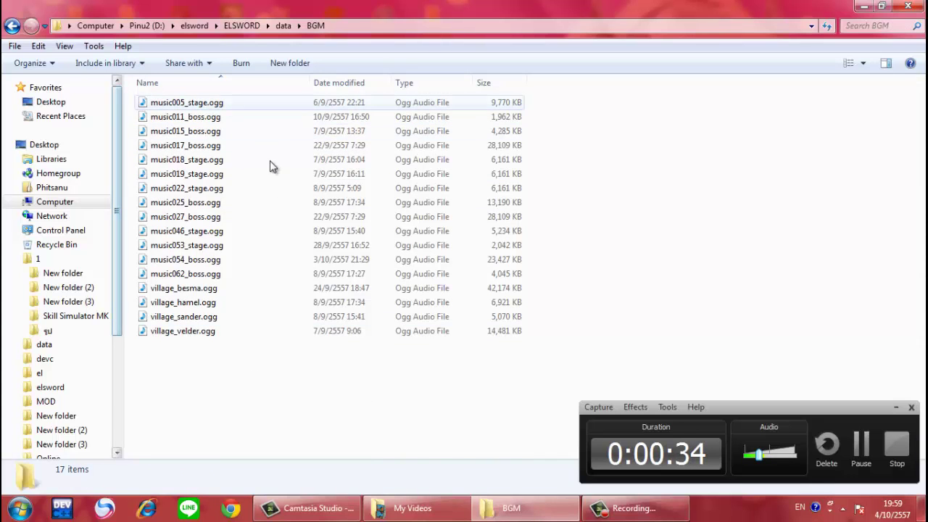
# Step: Play the replacement track music054_boss.ogg from the BGM folder, and close the player
pyautogui.click(204, 332)
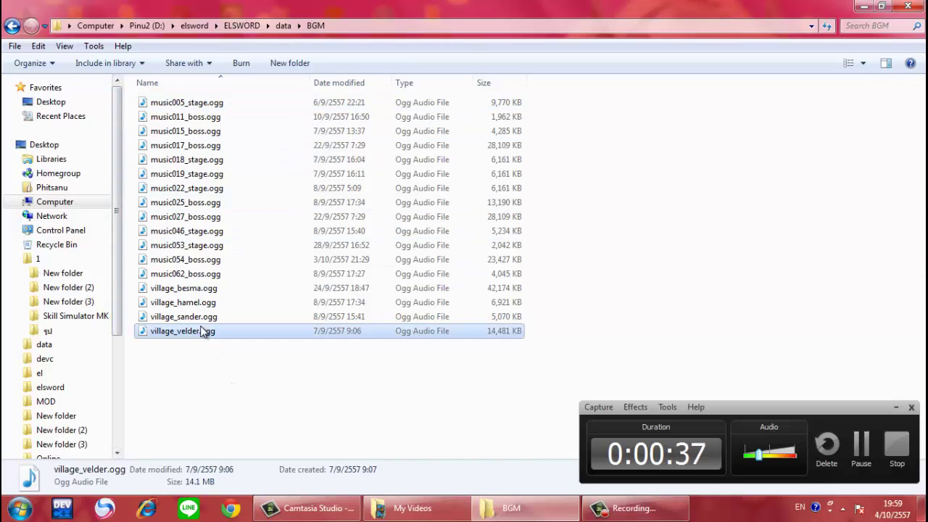
pyautogui.click(197, 175)
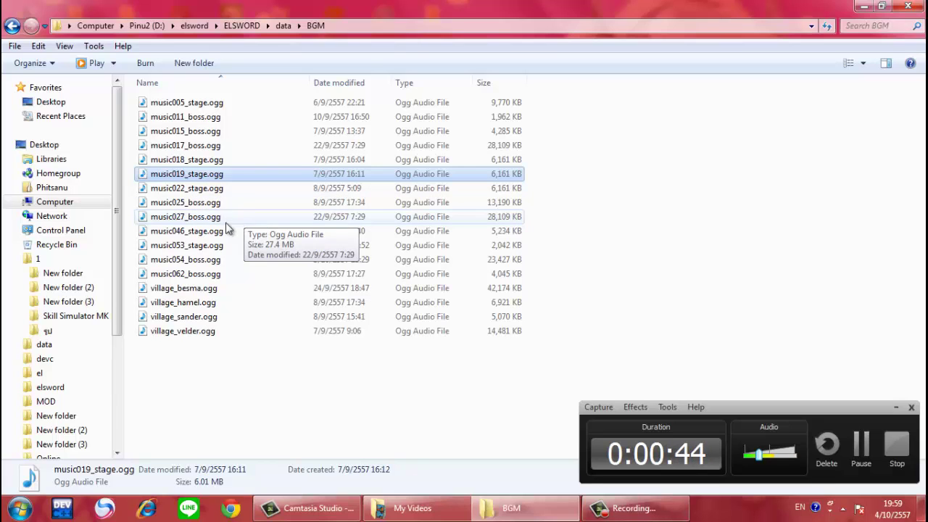
pyautogui.click(209, 261)
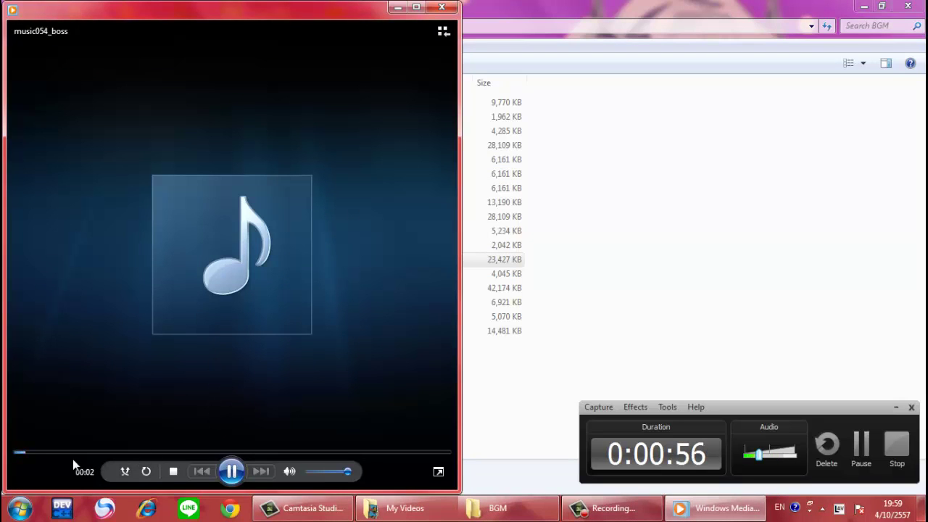
pyautogui.click(442, 8)
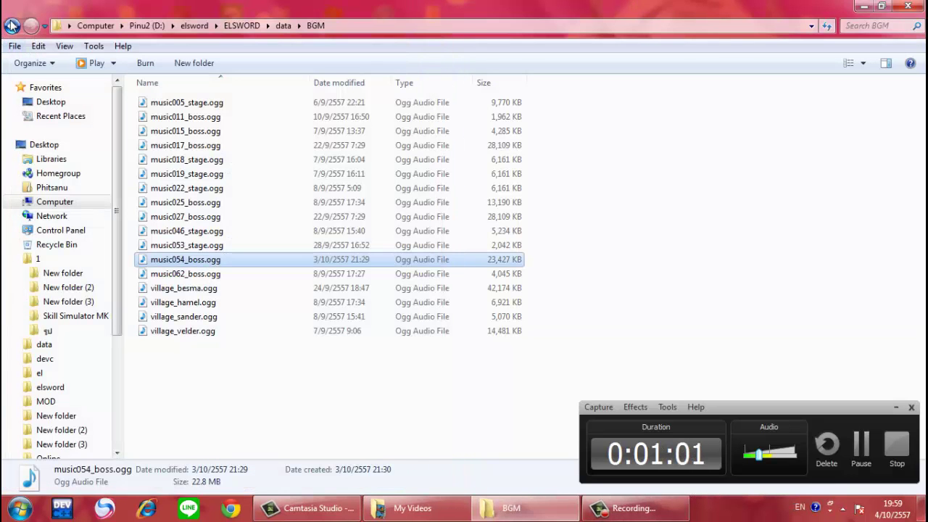
# Step: Play the original music054_boss.ogg from the game's data\music folder for comparison, and close the player
pyautogui.click(11, 25)
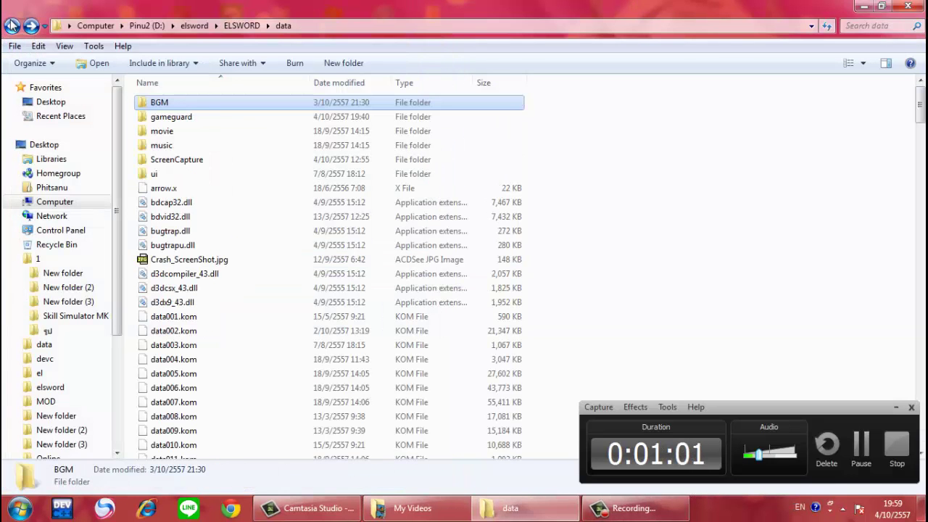
pyautogui.click(171, 147)
pyautogui.doubleClick(171, 146)
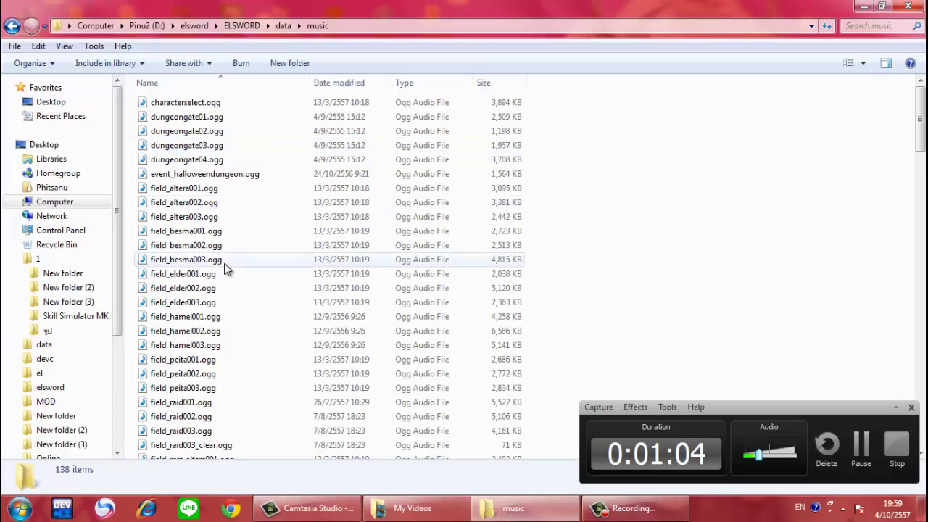
pyautogui.scroll(-4, 229, 283)
pyautogui.scroll(-15, 234, 305)
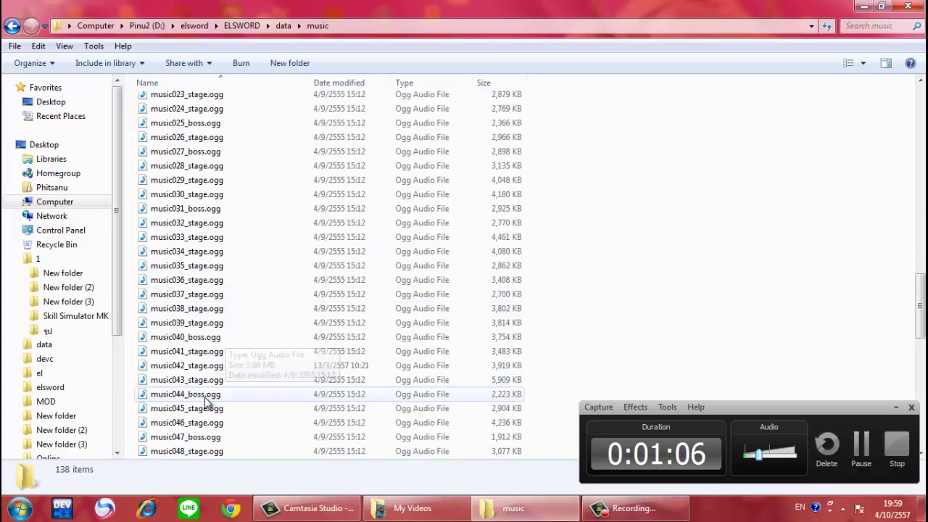
pyautogui.scroll(-1, 206, 408)
pyautogui.doubleClick(196, 447)
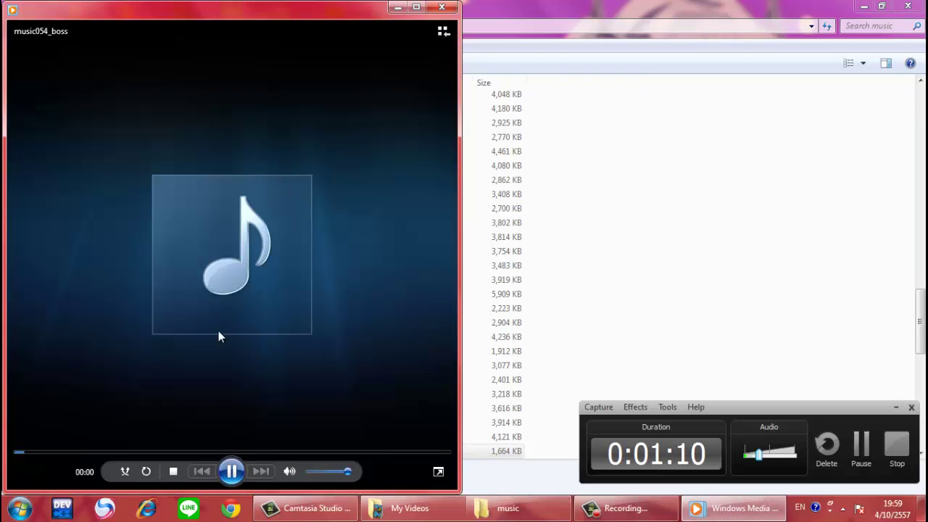
pyautogui.click(448, 7)
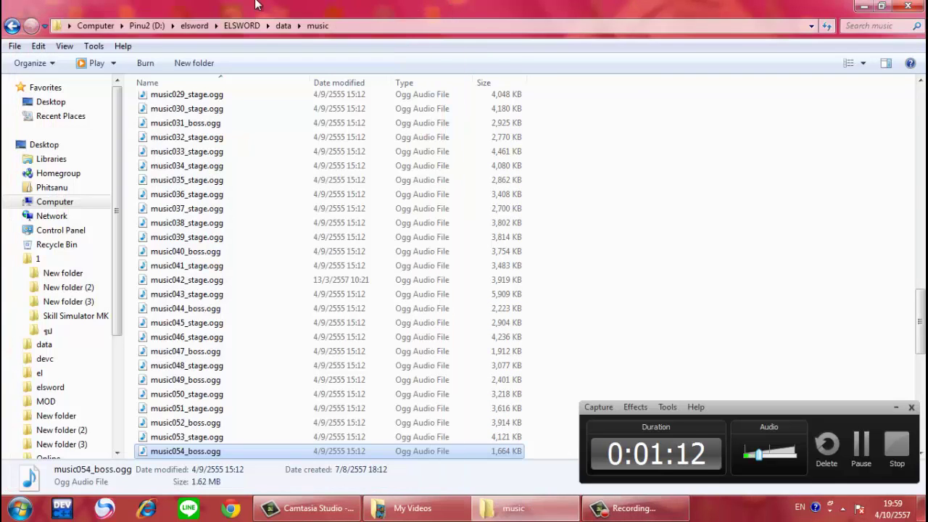
# Step: Return to the data folder, minimize its window and open the เพลง folder on the desktop
pyautogui.click(12, 26)
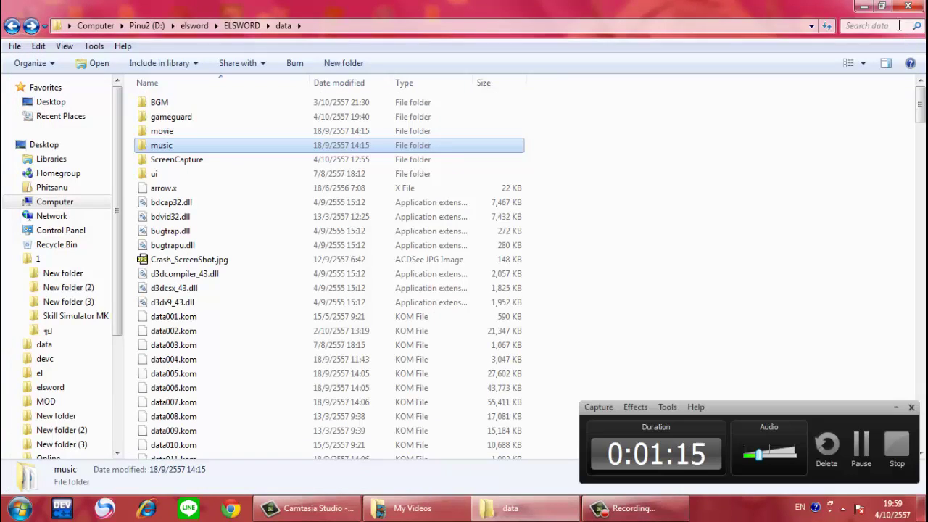
pyautogui.click(863, 6)
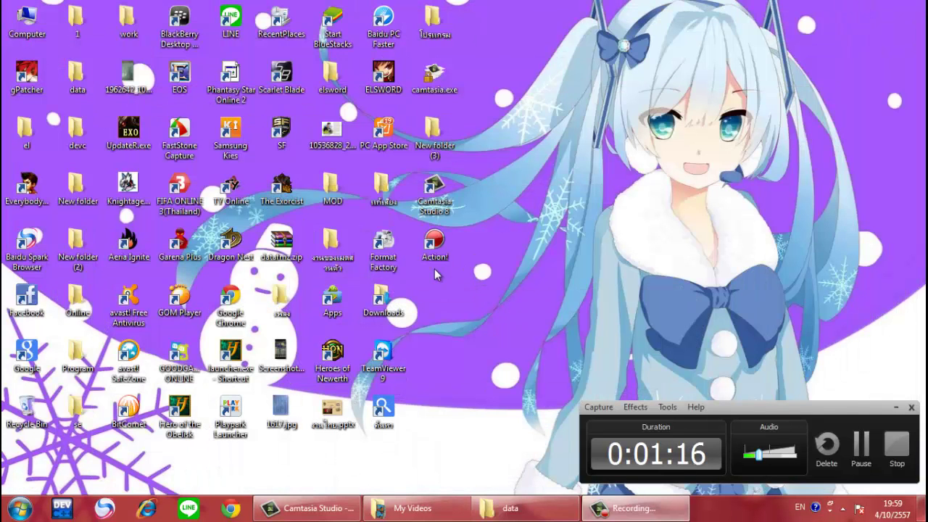
pyautogui.doubleClick(283, 311)
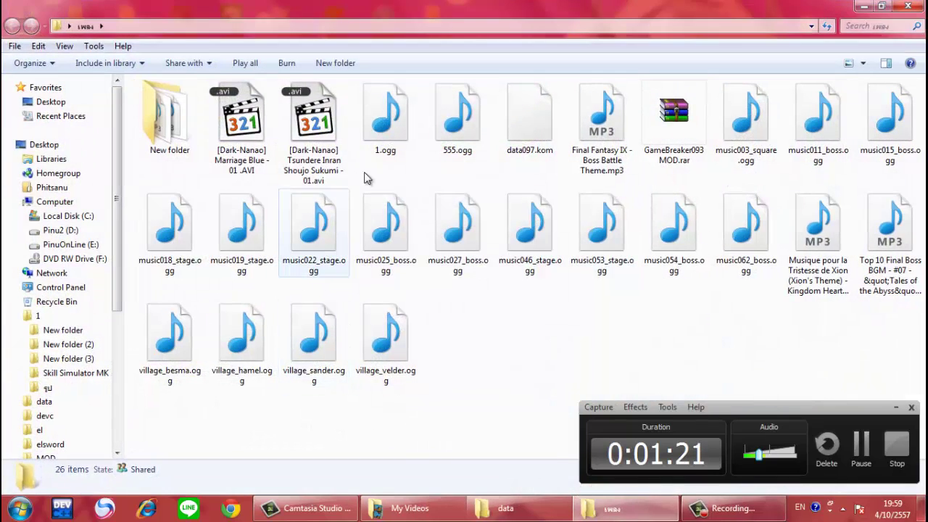
# Step: Change the extension of the "Musique pour la Tristesse de Xion" file from .mp3 to .ogg and accept the extension change
pyautogui.click(842, 286)
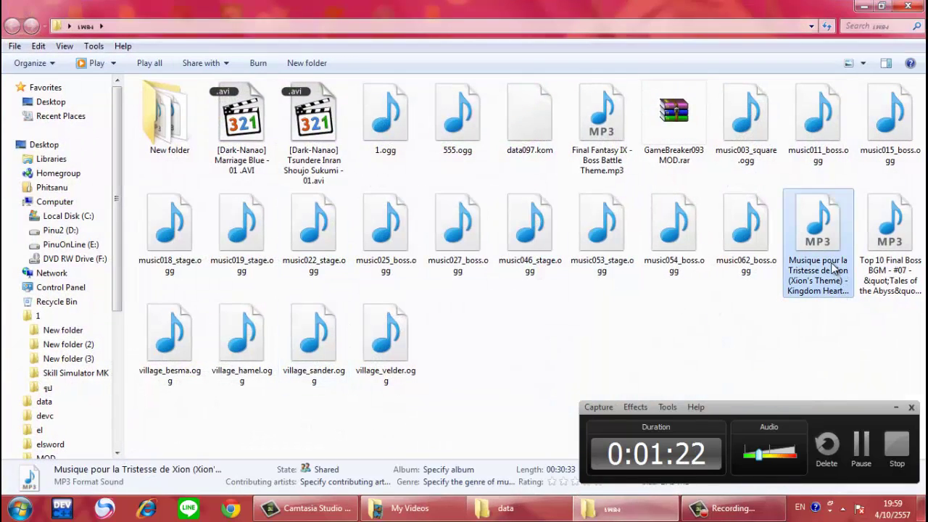
pyautogui.rightClick(834, 267)
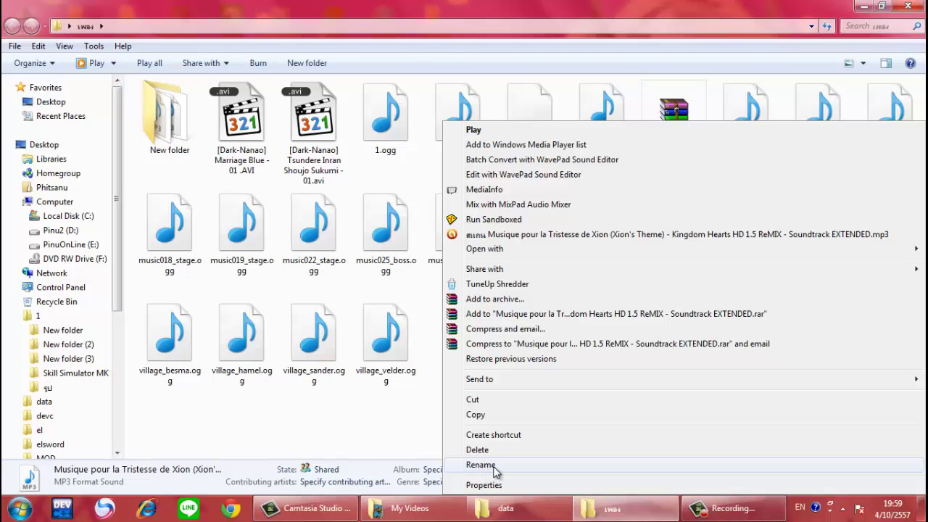
pyautogui.click(481, 465)
pyautogui.click(852, 324)
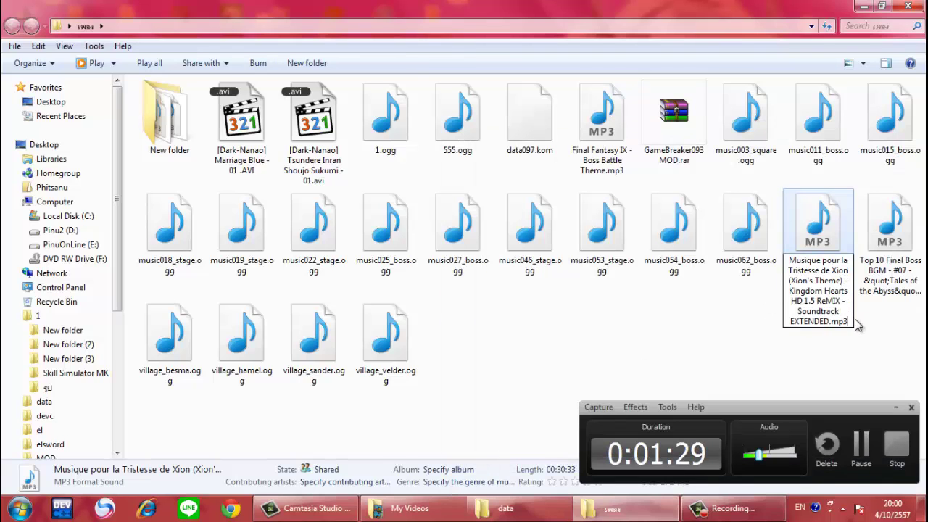
pyautogui.press('BackSpace')
pyautogui.write('o')
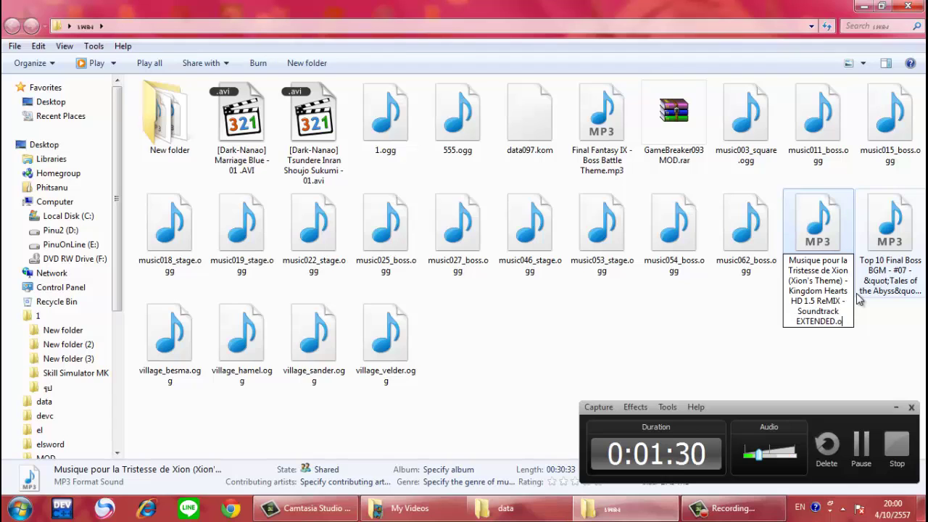
pyautogui.write('gg')
pyautogui.press('Return')
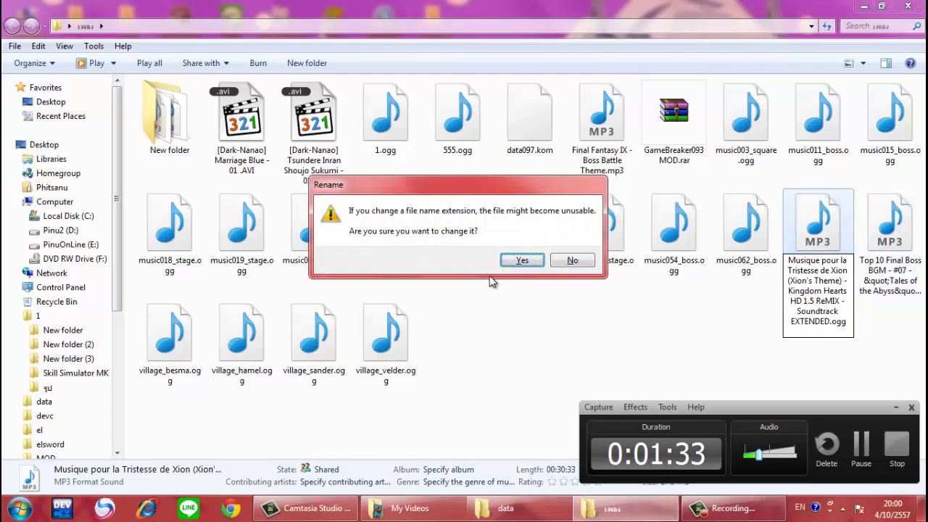
pyautogui.click(521, 261)
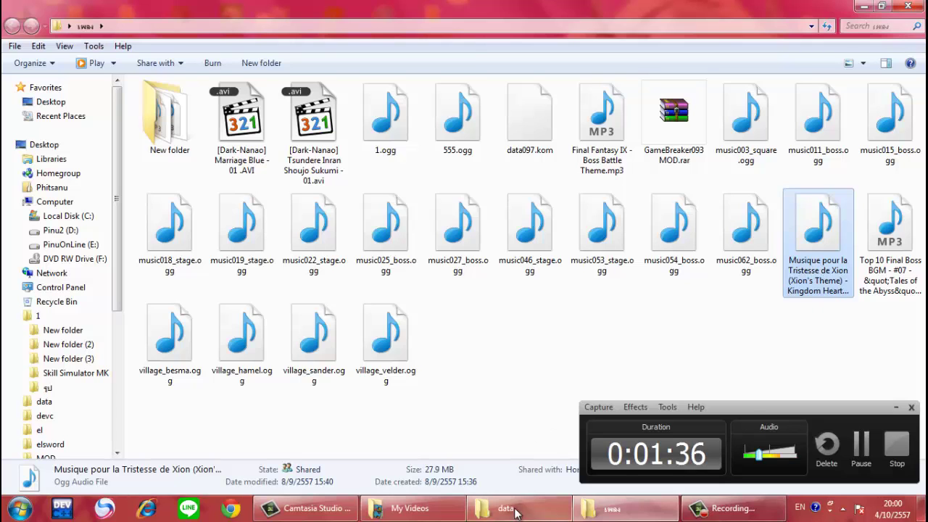
# Step: Reopen the game's data\music folder and sort its files by name in descending order
pyautogui.click(505, 508)
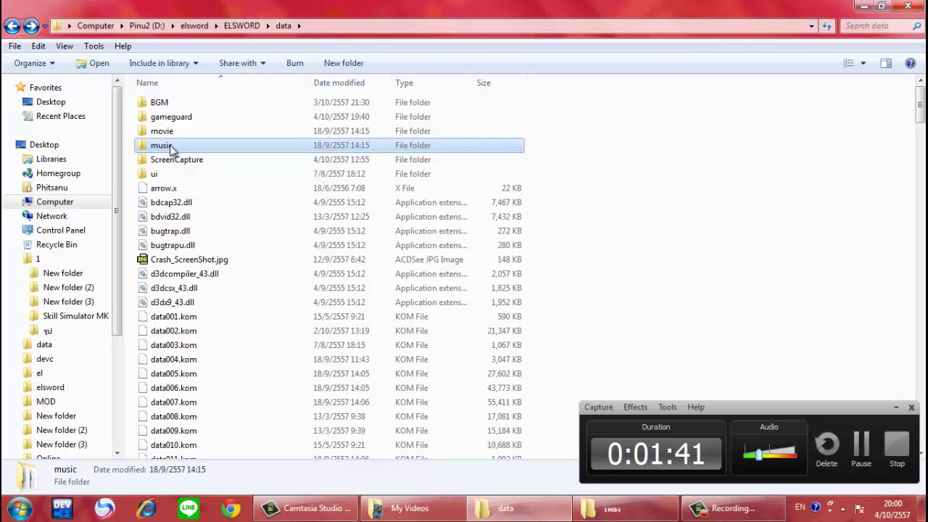
pyautogui.doubleClick(170, 147)
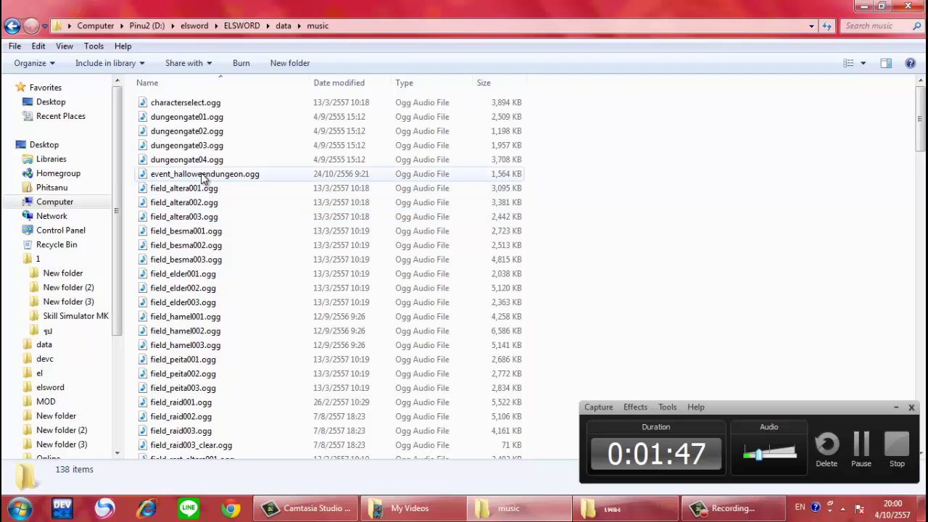
pyautogui.click(148, 82)
# Step: Look through the music folder's field, stage, boss and village tracks for one to replace
pyautogui.scroll(-5, 221, 276)
pyautogui.scroll(-20, 232, 290)
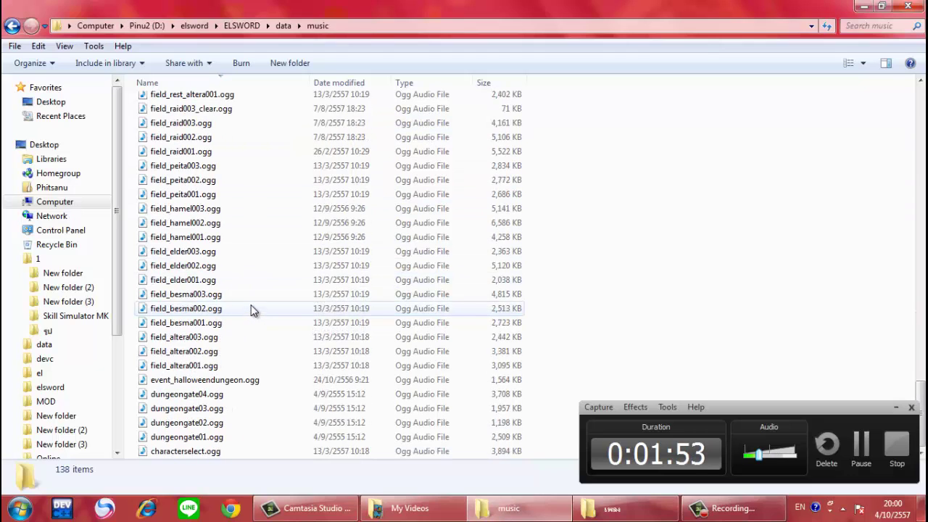
pyautogui.click(218, 366)
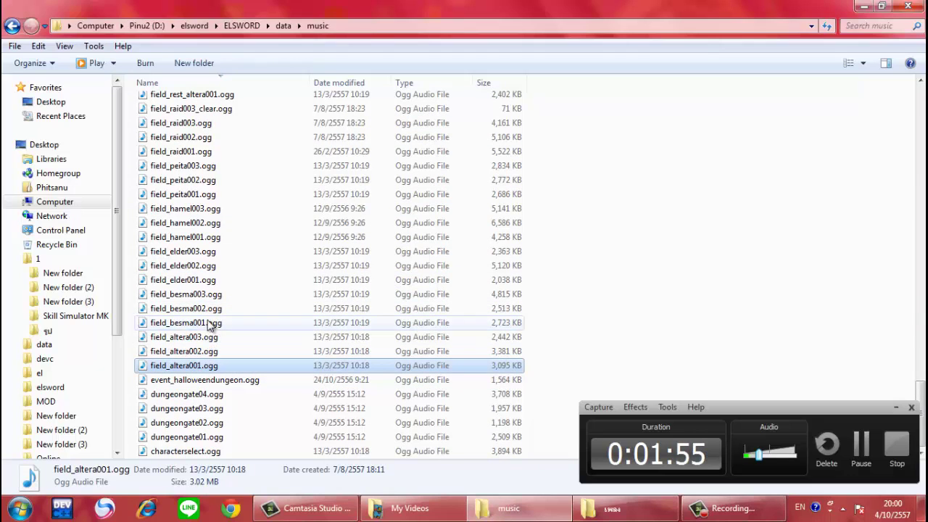
pyautogui.click(206, 280)
pyautogui.scroll(6, 217, 269)
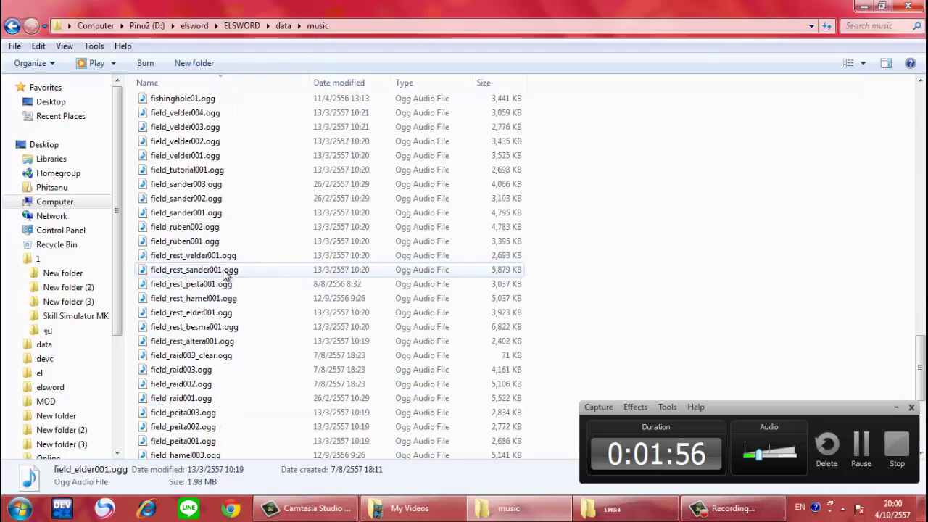
pyautogui.scroll(4, 225, 272)
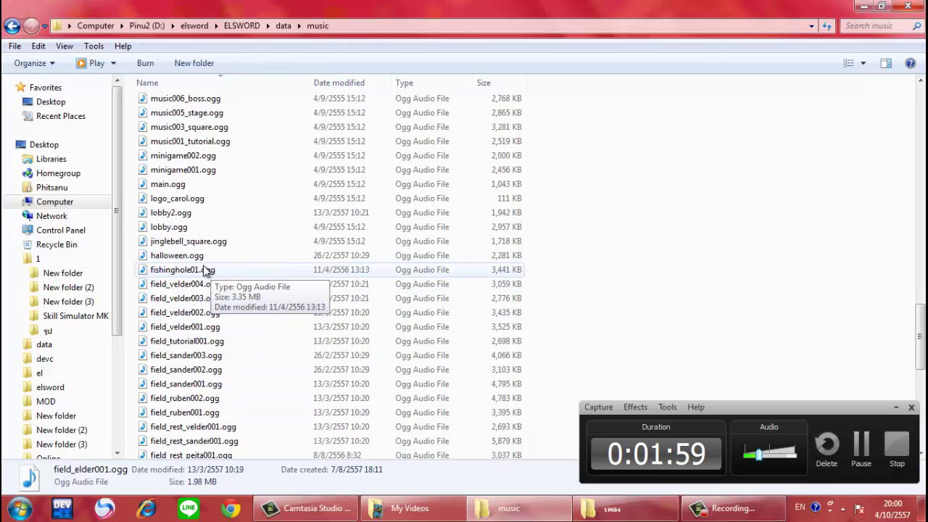
pyautogui.scroll(20, 207, 270)
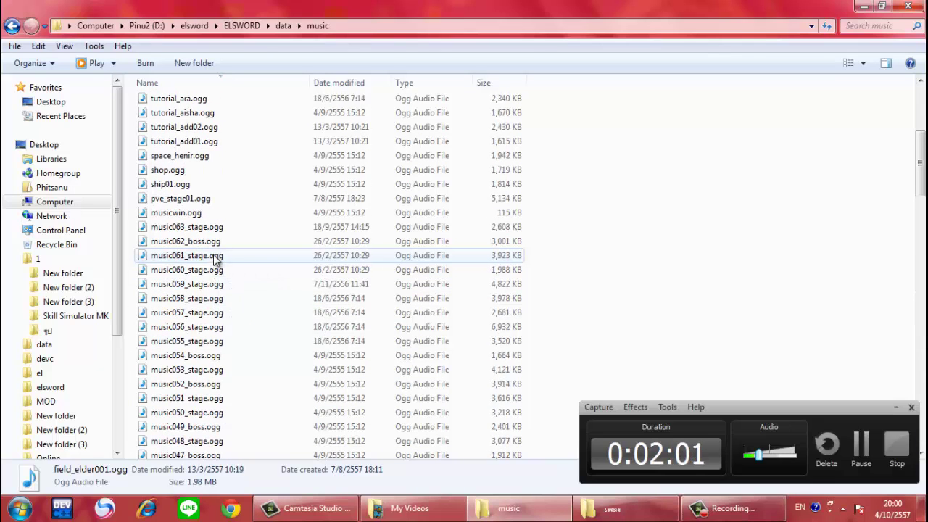
pyautogui.scroll(1, 217, 240)
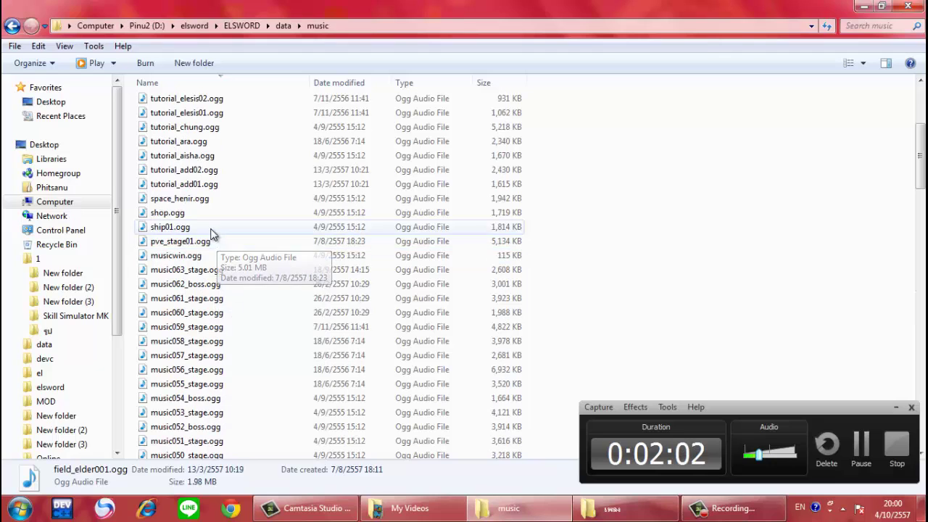
pyautogui.scroll(4, 218, 240)
pyautogui.scroll(1, 221, 241)
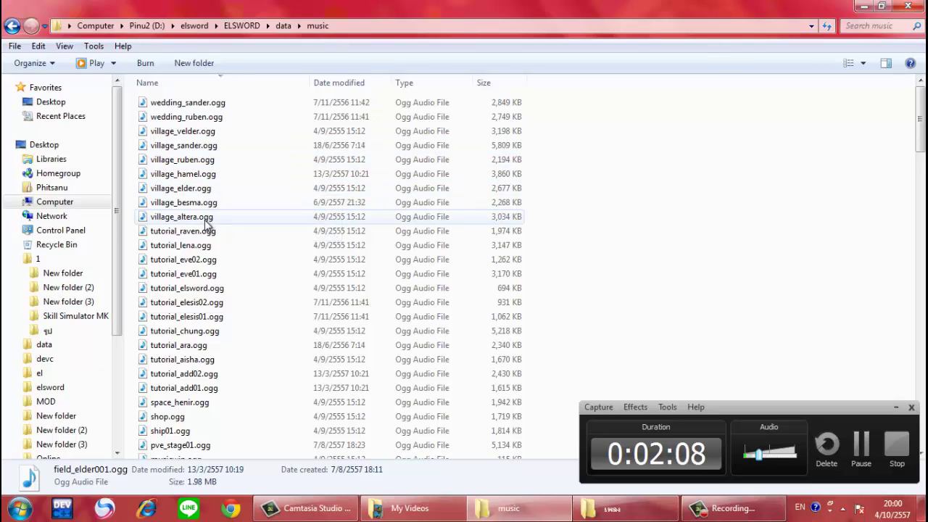
# Step: Copy the base name of village_ruben.ogg from the game's data\music folder without renaming the file
pyautogui.click(188, 203)
pyautogui.click(190, 188)
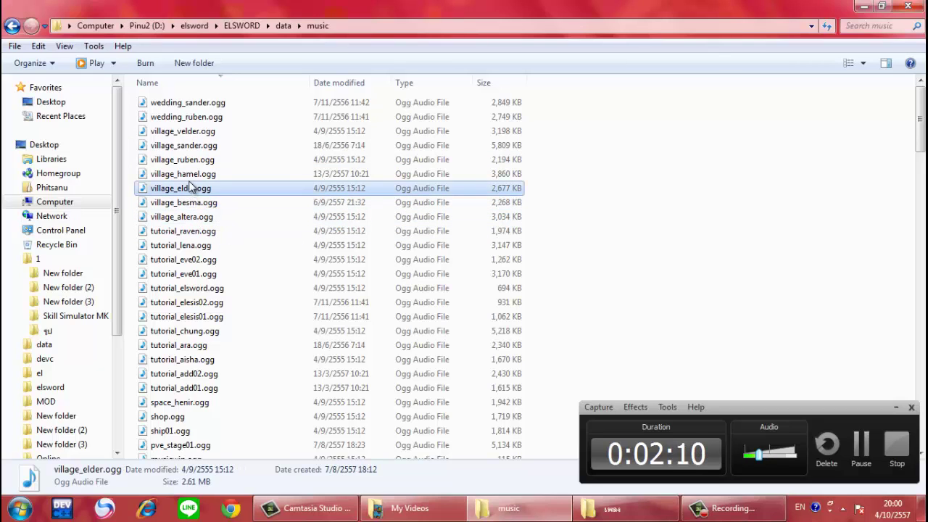
pyautogui.click(181, 174)
pyautogui.rightClick(190, 159)
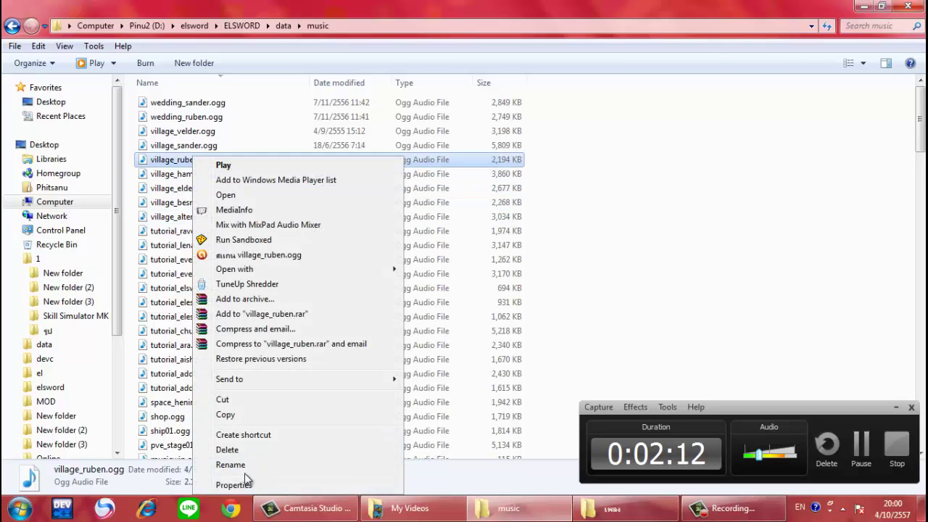
pyautogui.click(239, 465)
pyautogui.rightClick(177, 160)
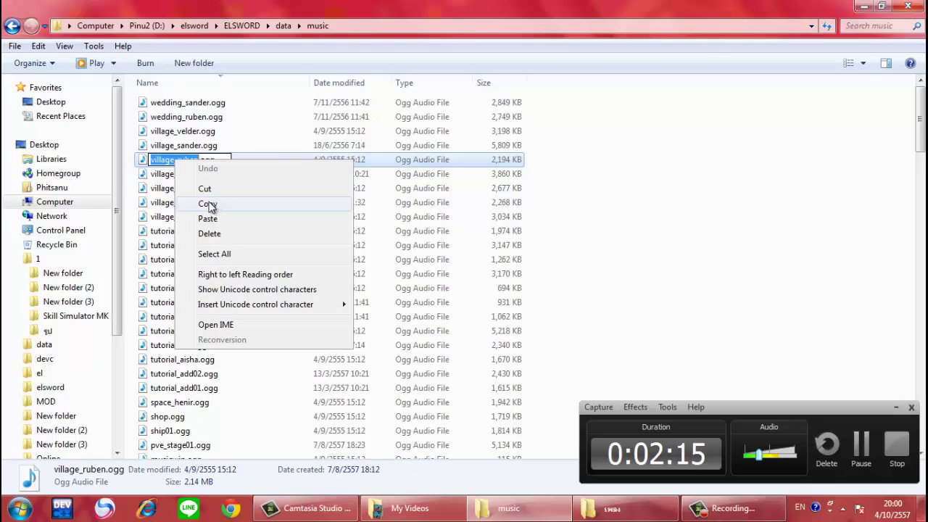
pyautogui.click(210, 204)
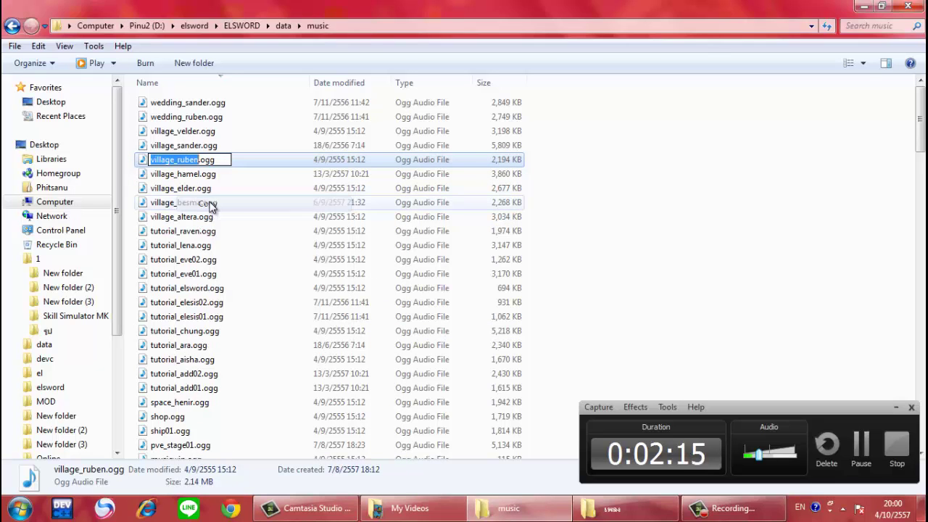
# Step: Rename the "Musique pour la Tristesse de Xion" file in the เพลง folder to village_ruben.ogg using the copied name
pyautogui.click(613, 511)
pyautogui.rightClick(807, 293)
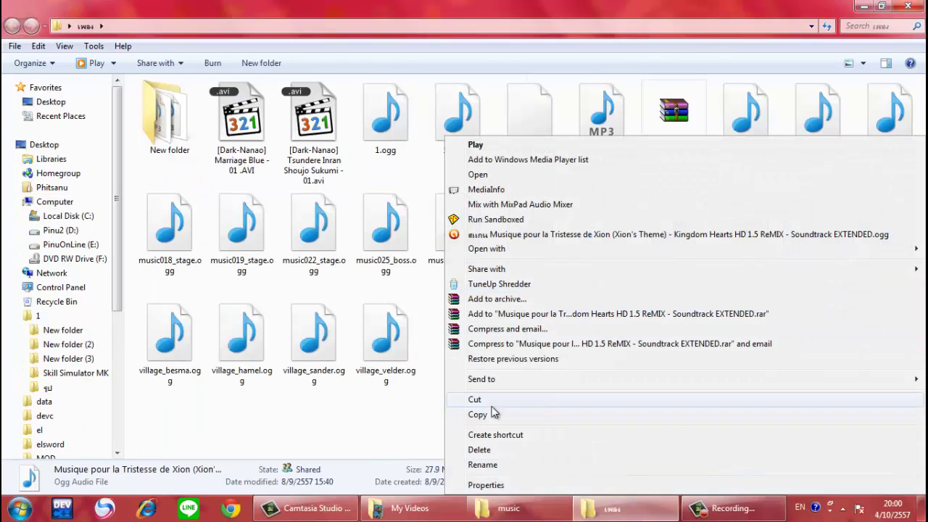
pyautogui.click(481, 464)
pyautogui.press('BackSpace')
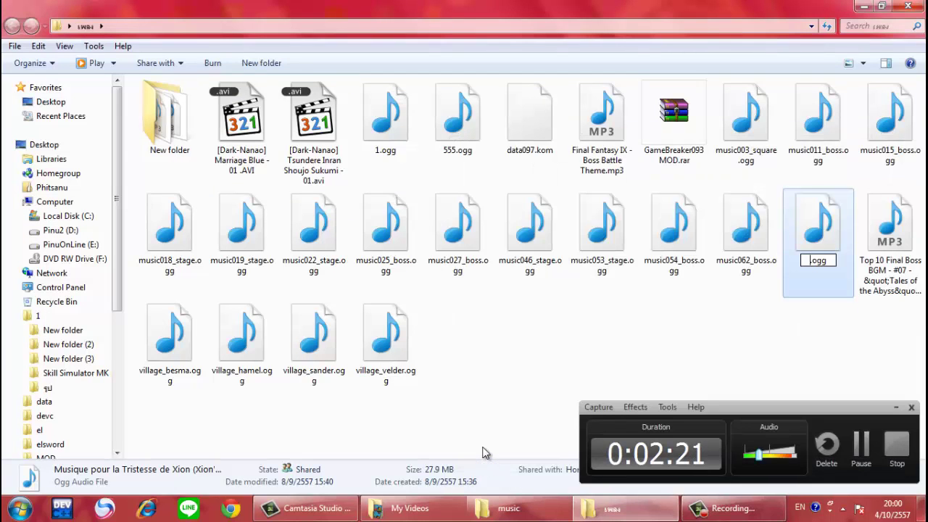
pyautogui.rightClick(816, 264)
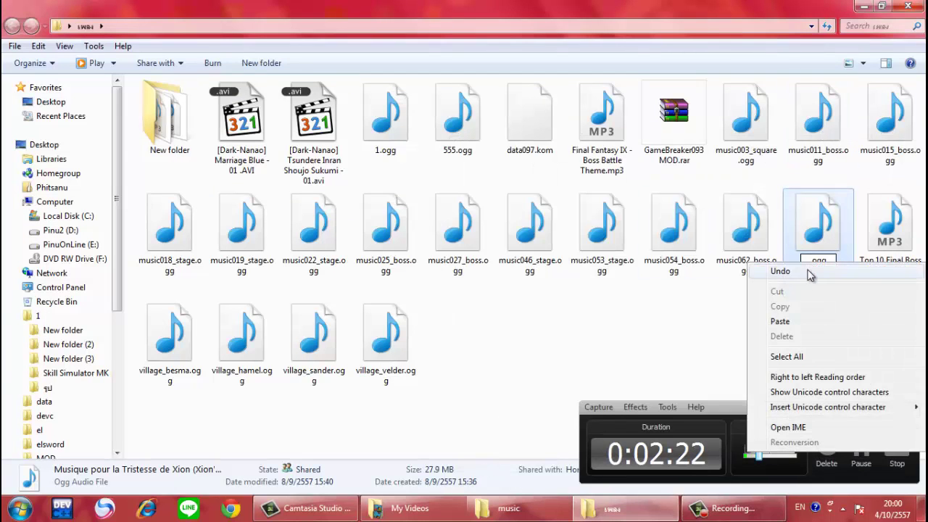
pyautogui.click(780, 322)
pyautogui.click(728, 334)
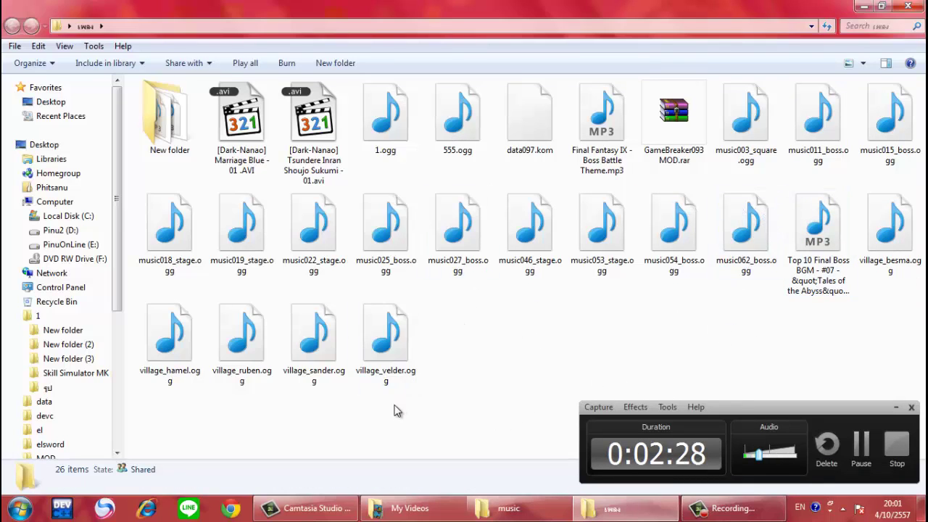
# Step: Copy village_ruben.ogg from the เพลง folder into the game's data\BGM folder, close that window and minimize the เพลง window
pyautogui.click(385, 335)
pyautogui.rightClick(243, 370)
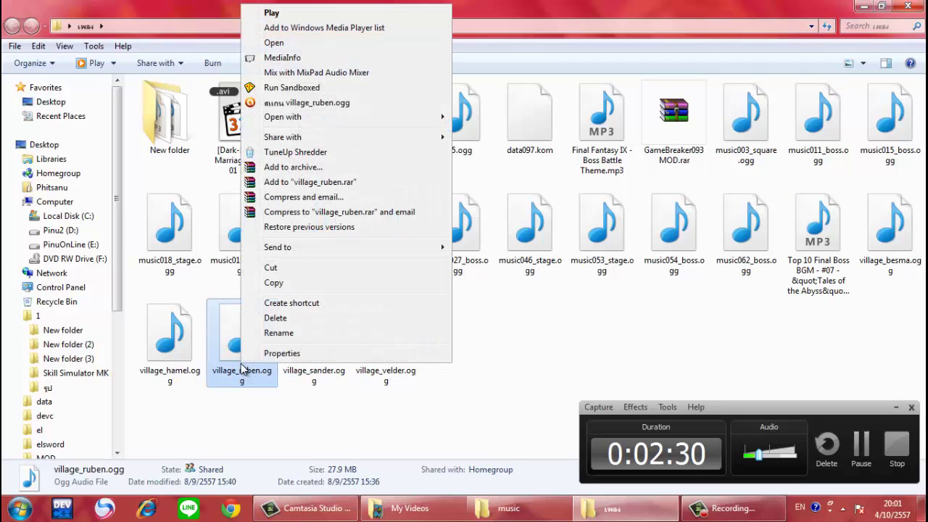
pyautogui.click(281, 284)
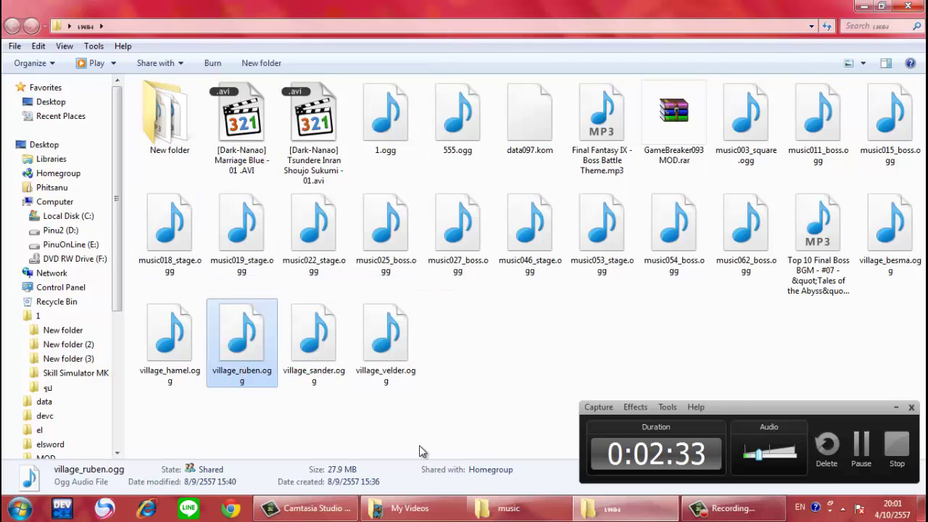
pyautogui.click(501, 508)
pyautogui.click(11, 26)
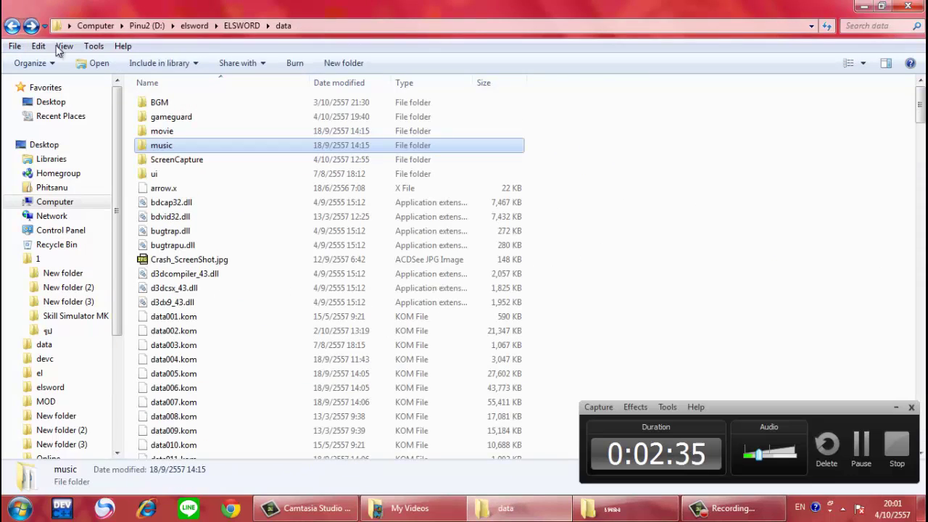
pyautogui.doubleClick(159, 102)
pyautogui.rightClick(268, 379)
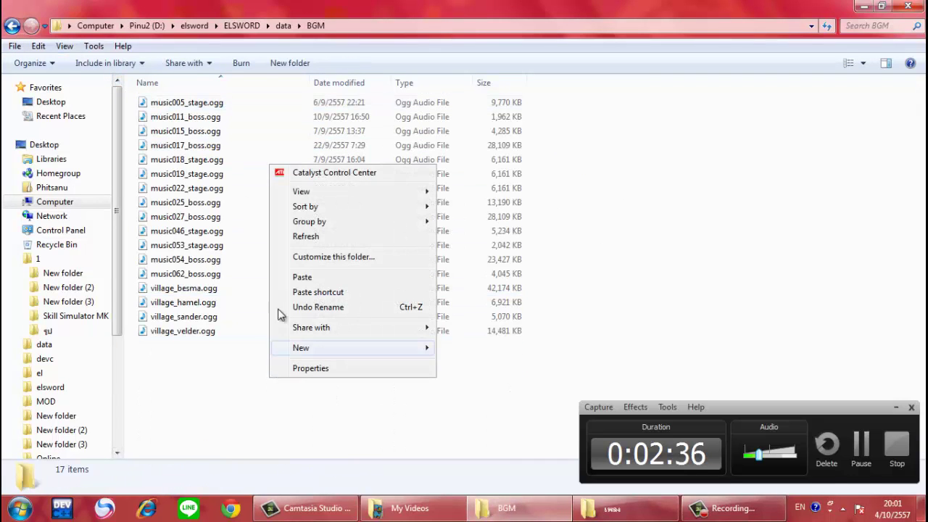
pyautogui.click(303, 277)
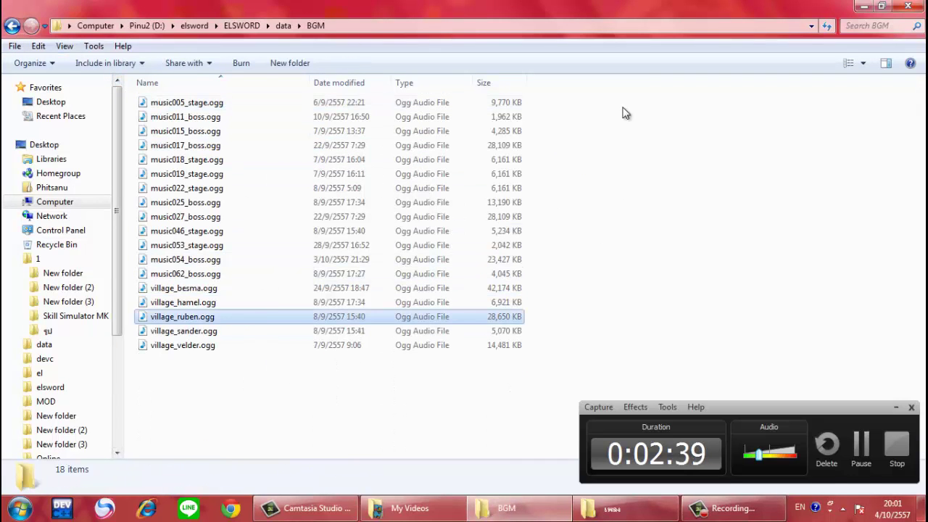
pyautogui.click(908, 6)
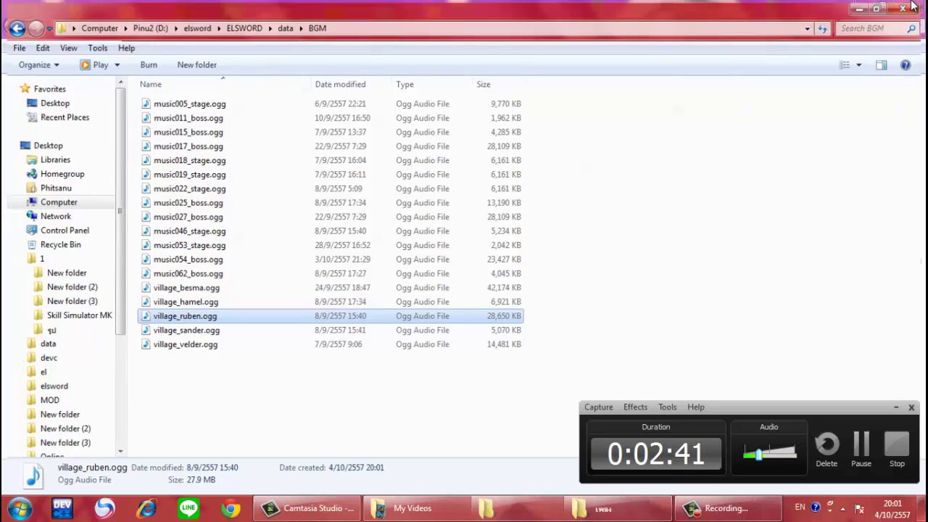
pyautogui.click(863, 6)
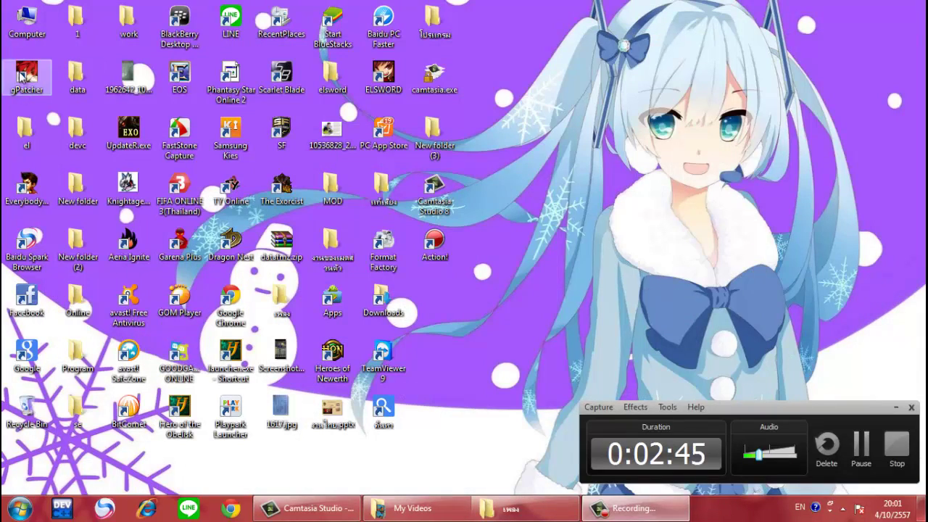
# Step: Start gPatcher, apply the active MOD and launch Elsword, moving the game window to the upper left of the desktop
pyautogui.doubleClick(28, 68)
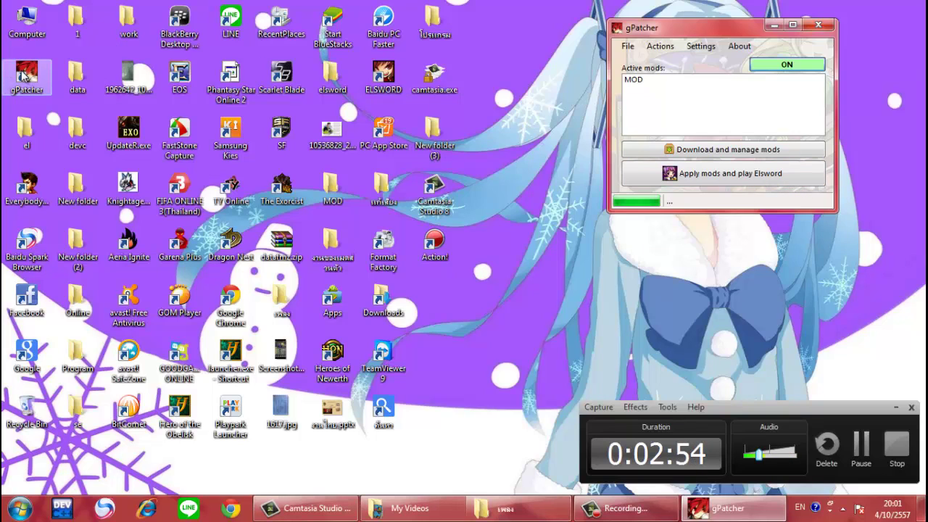
pyautogui.click(696, 178)
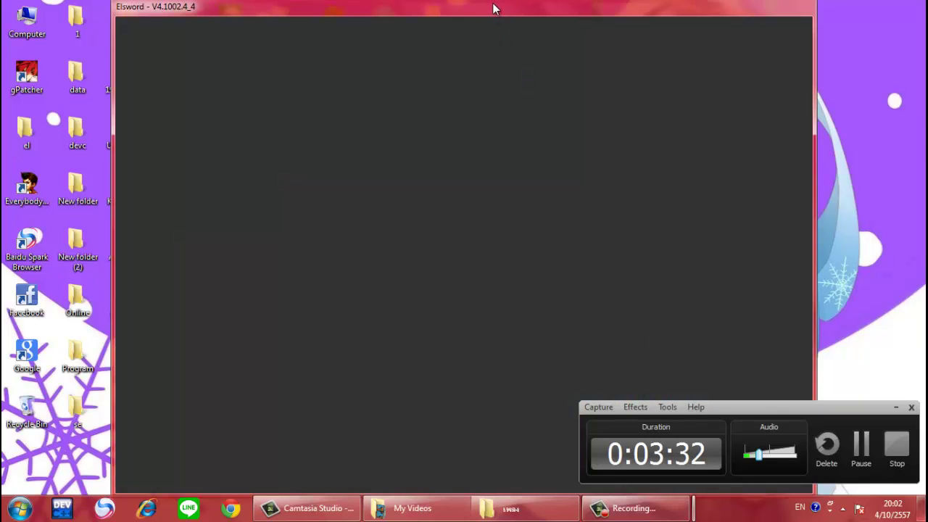
pyautogui.moveTo(491, 13); pyautogui.dragTo(480, 13)
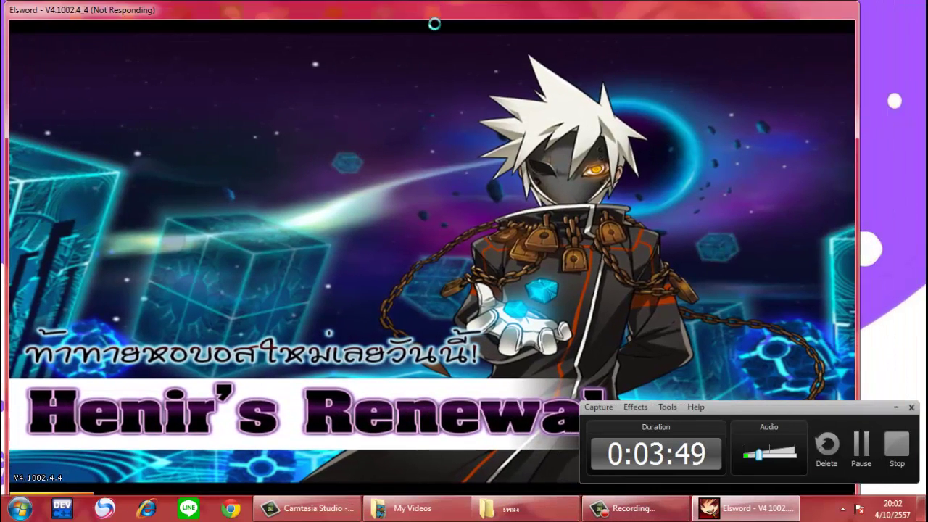
pyautogui.moveTo(444, 16); pyautogui.dragTo(399, 5)
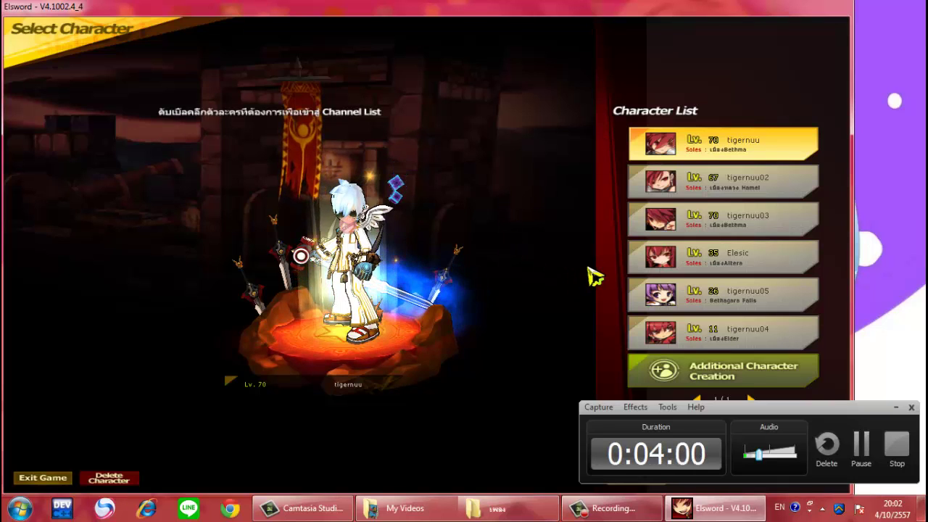
# Step: Enter the Hamel channel with the first Lv. 70 character, dismiss the village notice and travel to Ruben Village
pyautogui.doubleClick(671, 149)
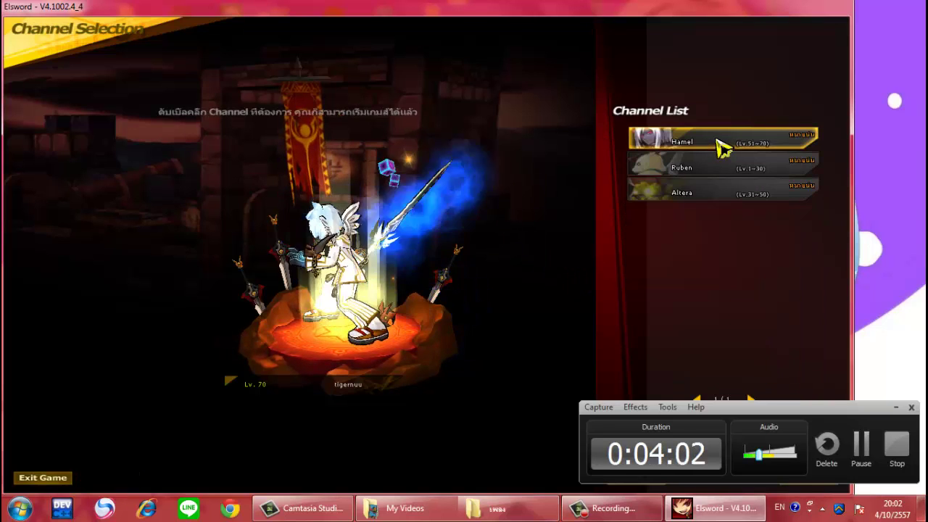
pyautogui.doubleClick(721, 145)
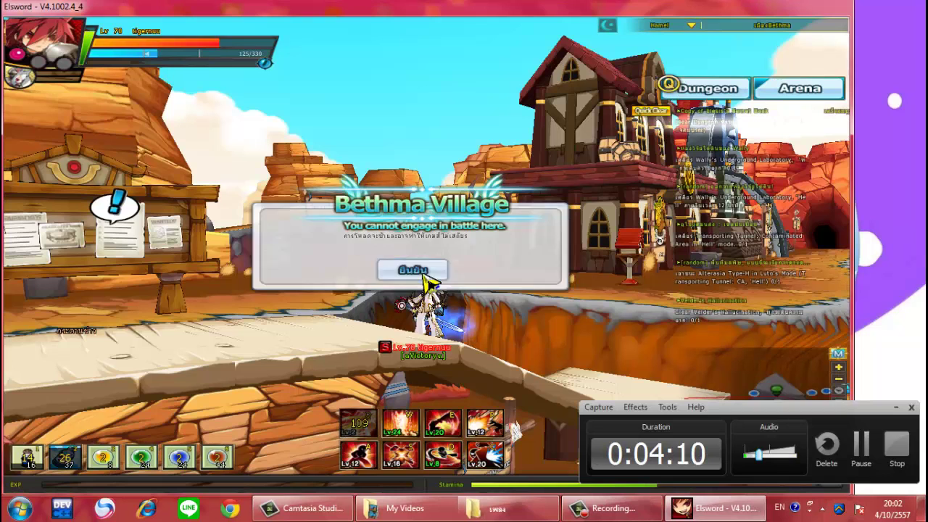
pyautogui.click(417, 274)
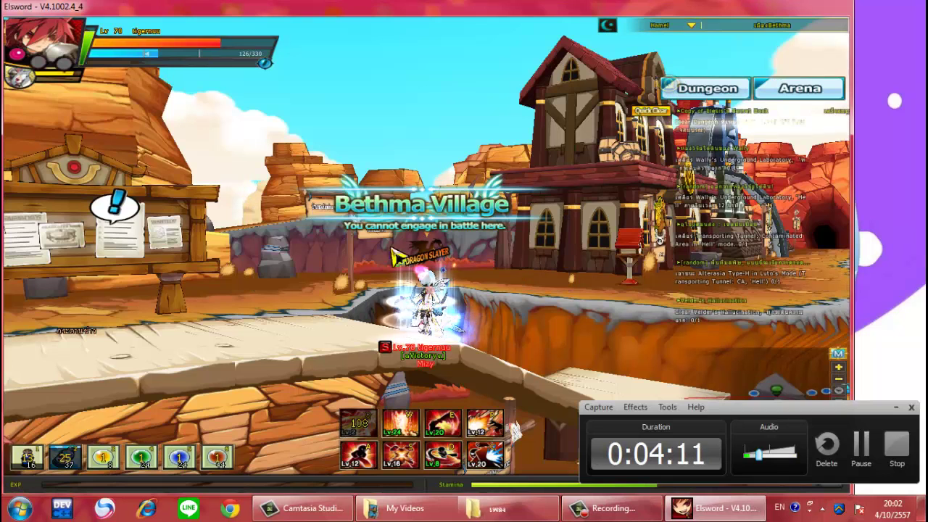
pyautogui.click(436, 285)
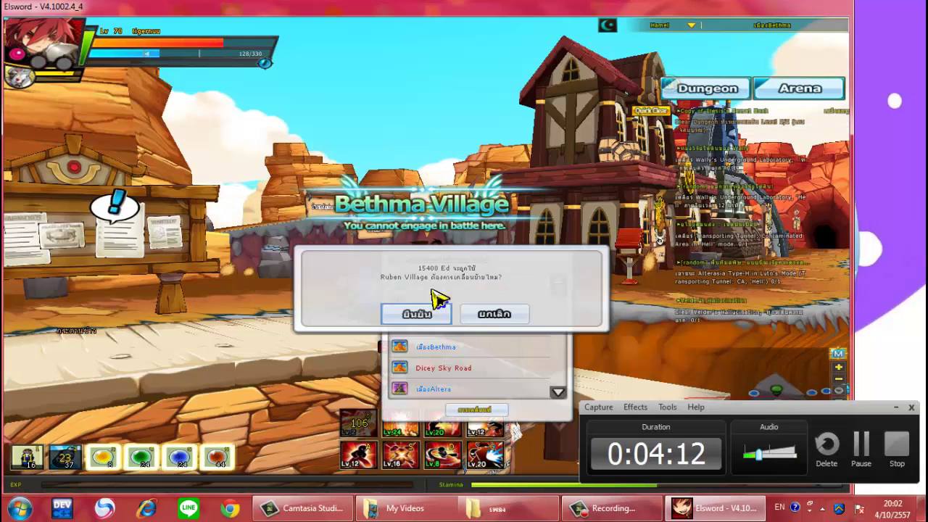
pyautogui.click(422, 318)
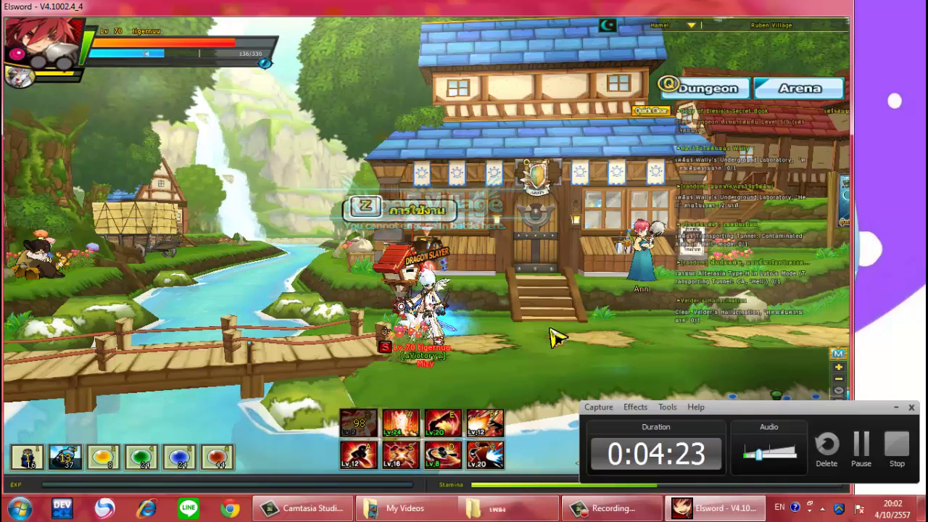
# Step: Exit Elsword to the desktop, reopen gPatcher and close its window
pyautogui.press('Escape')
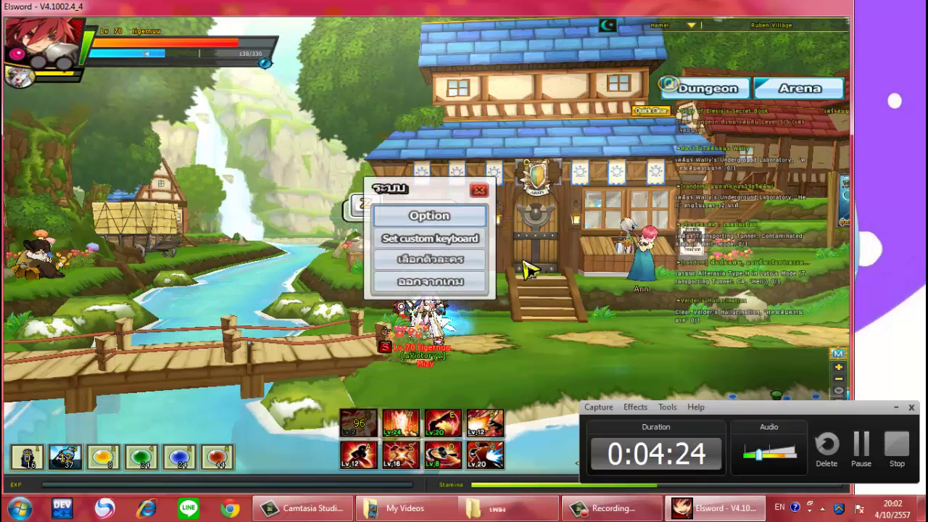
pyautogui.click(460, 285)
pyautogui.click(395, 274)
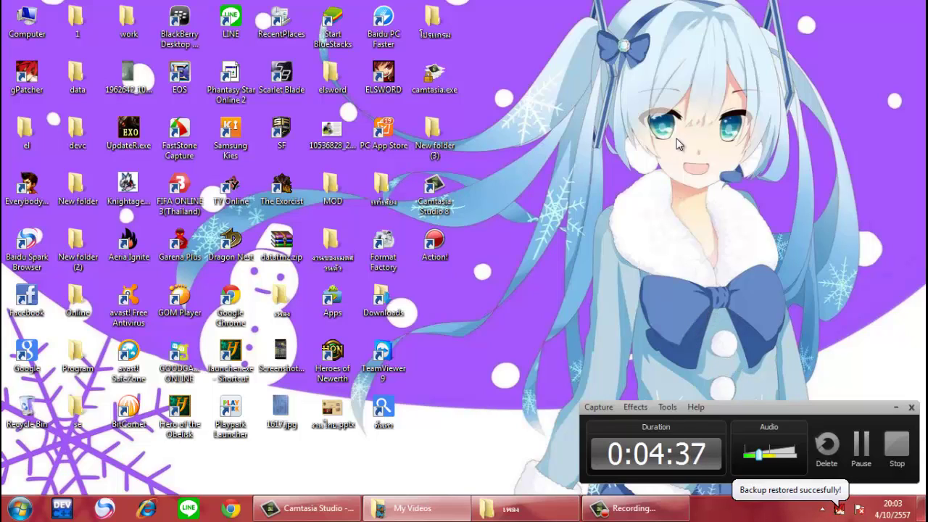
pyautogui.doubleClick(22, 80)
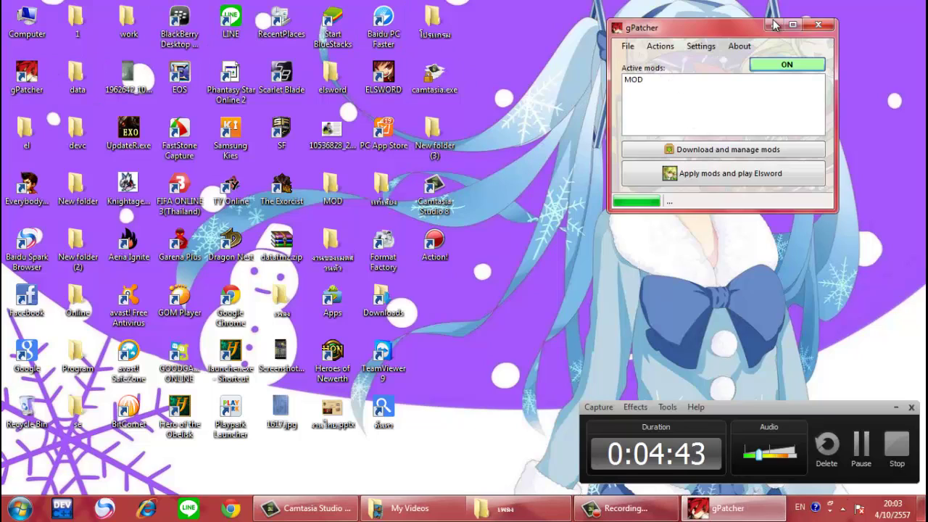
pyautogui.click(819, 26)
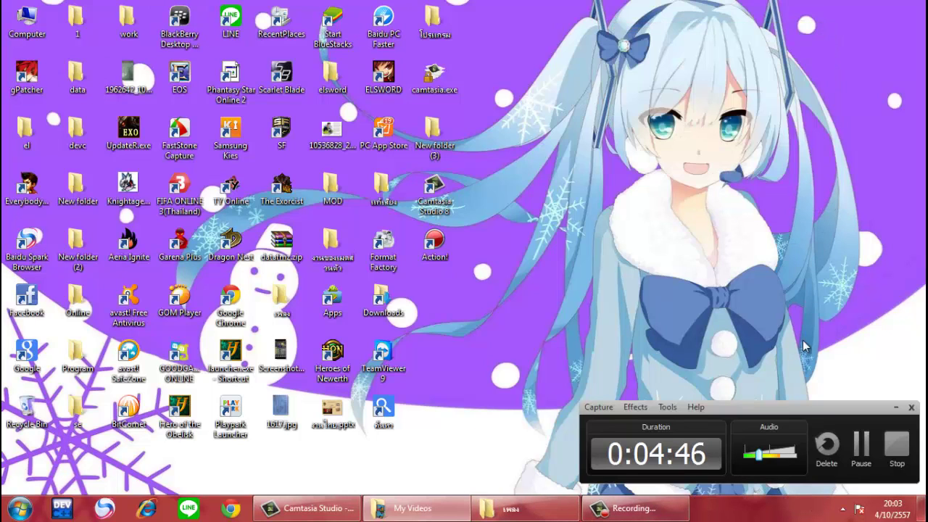